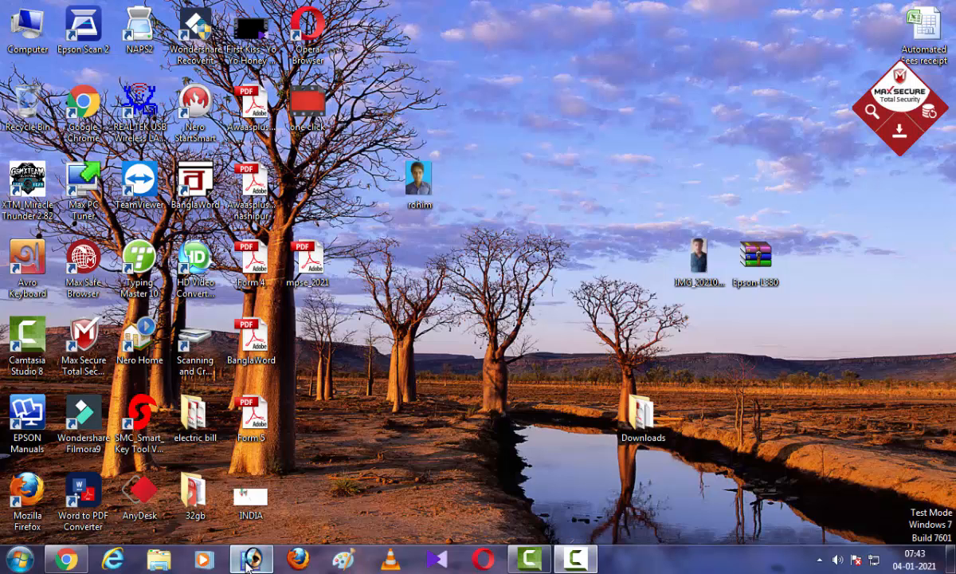
Step: Open the portrait photo from the desktop in Adobe Photoshop
click(249, 560)
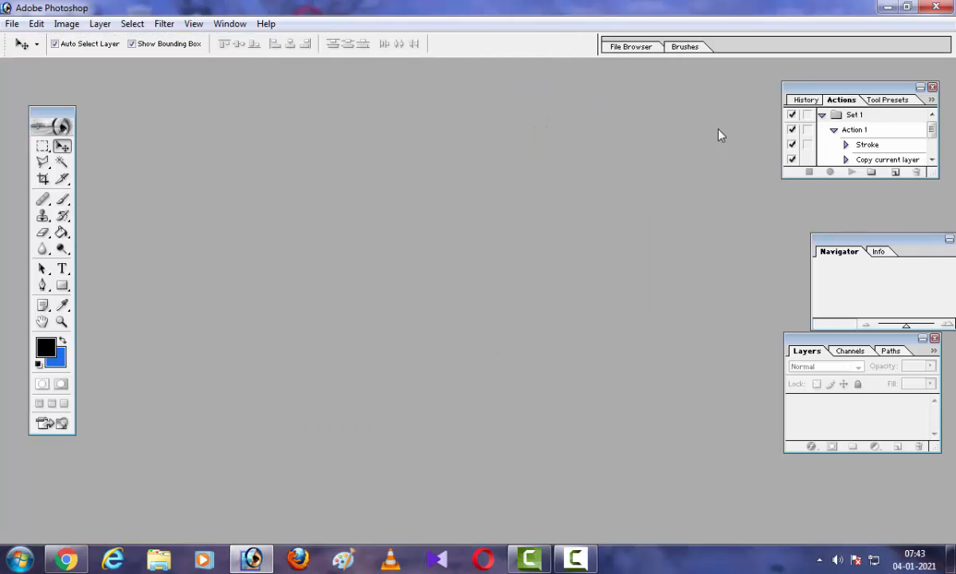
click(887, 7)
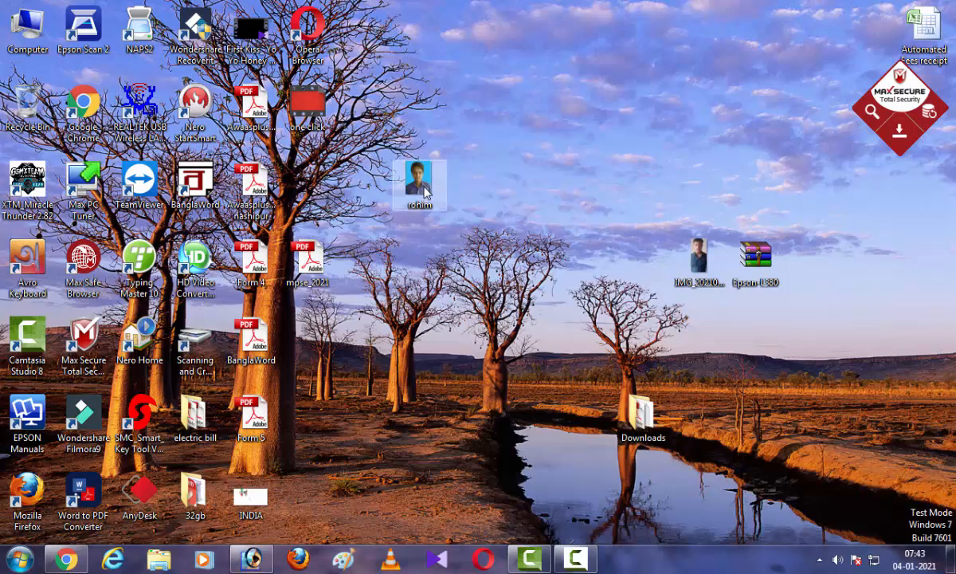
drag(412, 190, 277, 268)
Step: Create a new blank document using the A4 preset at 300 pixels/inch, RGB Color, with white contents
click(16, 25)
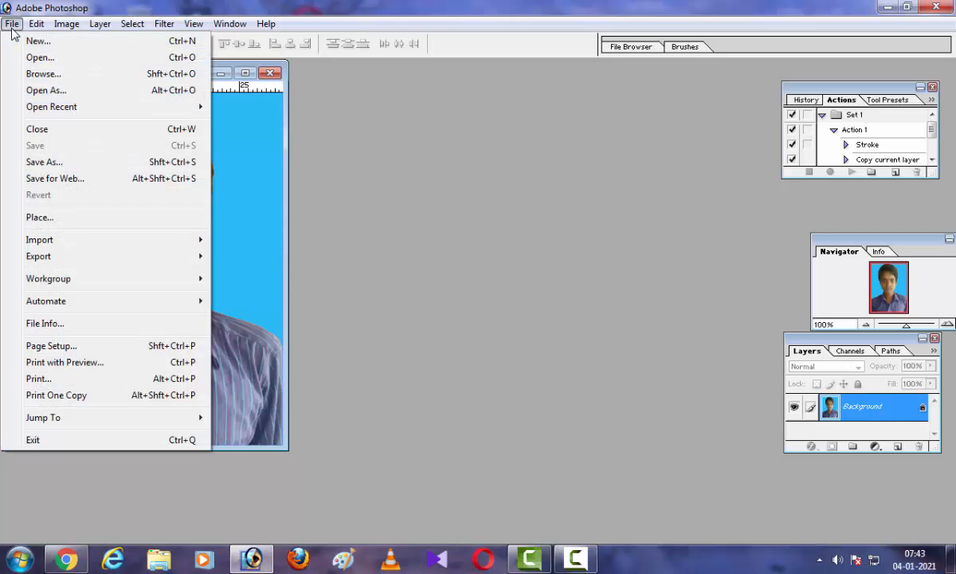
click(390, 137)
click(11, 24)
click(36, 41)
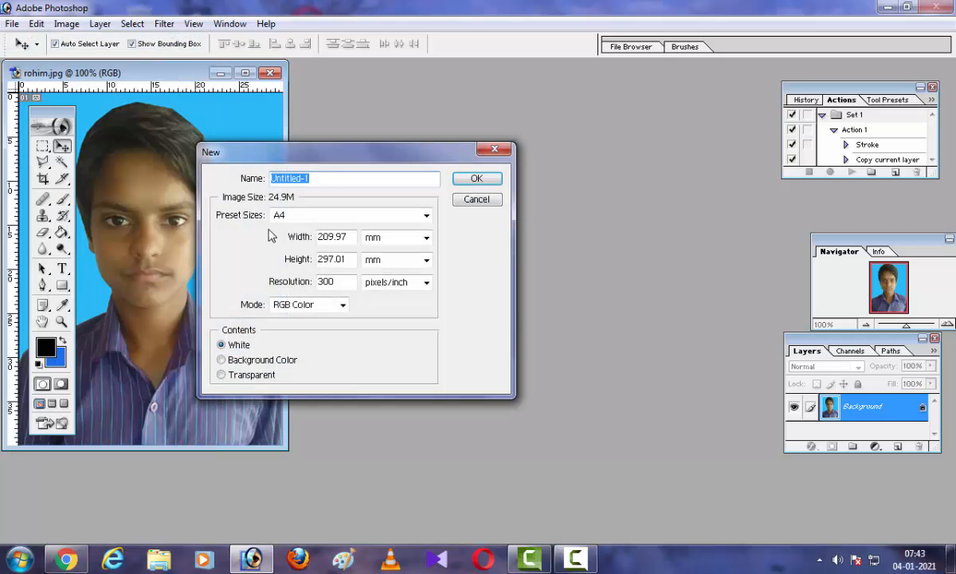
click(296, 216)
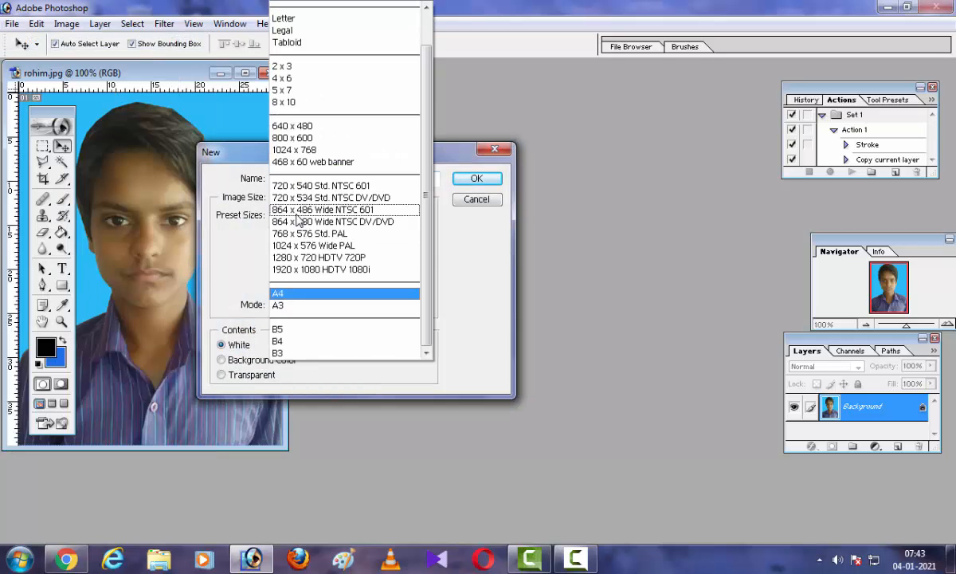
click(293, 294)
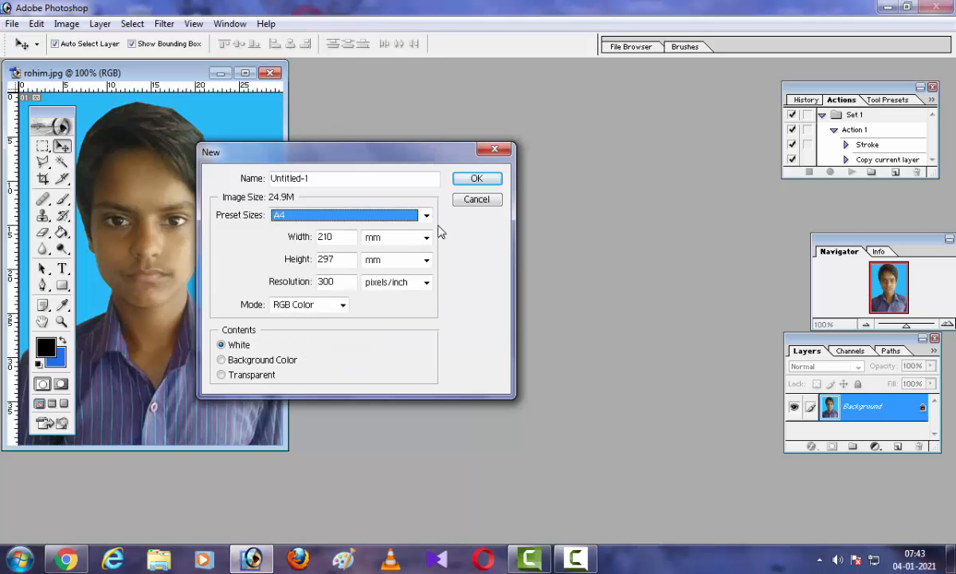
click(476, 179)
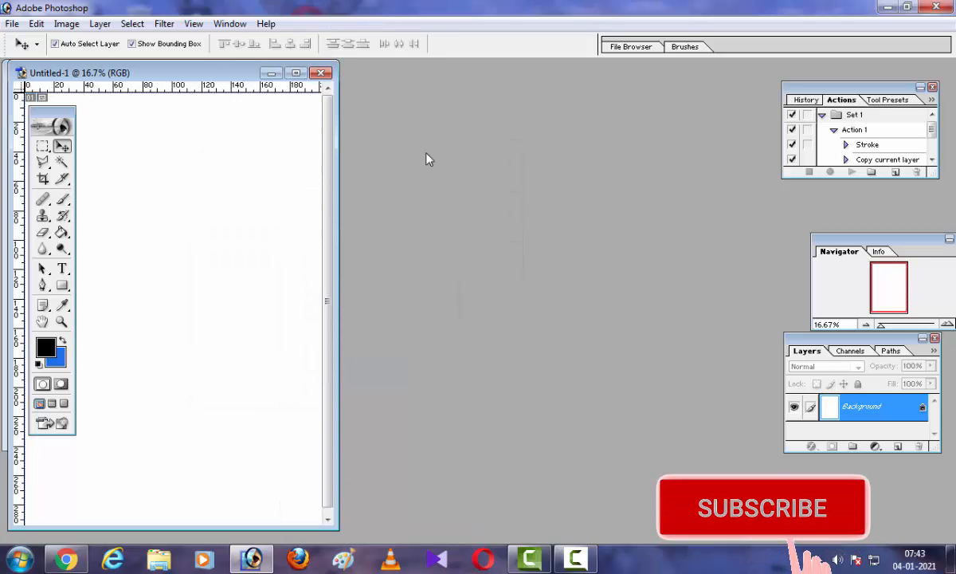
Step: Copy the portrait into the upper-left corner of the blank A4 page and maximize that document's window
drag(356, 85, 571, 65)
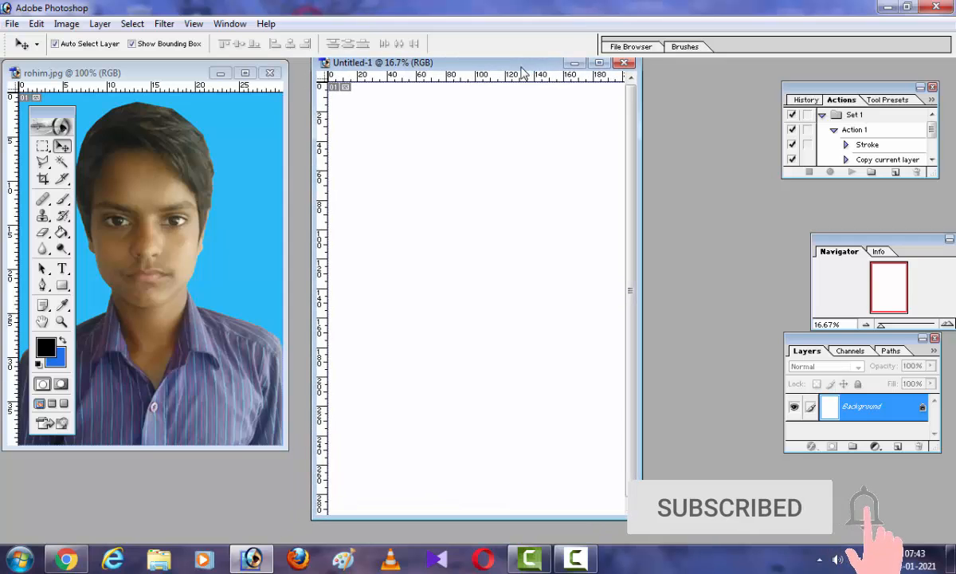
click(177, 215)
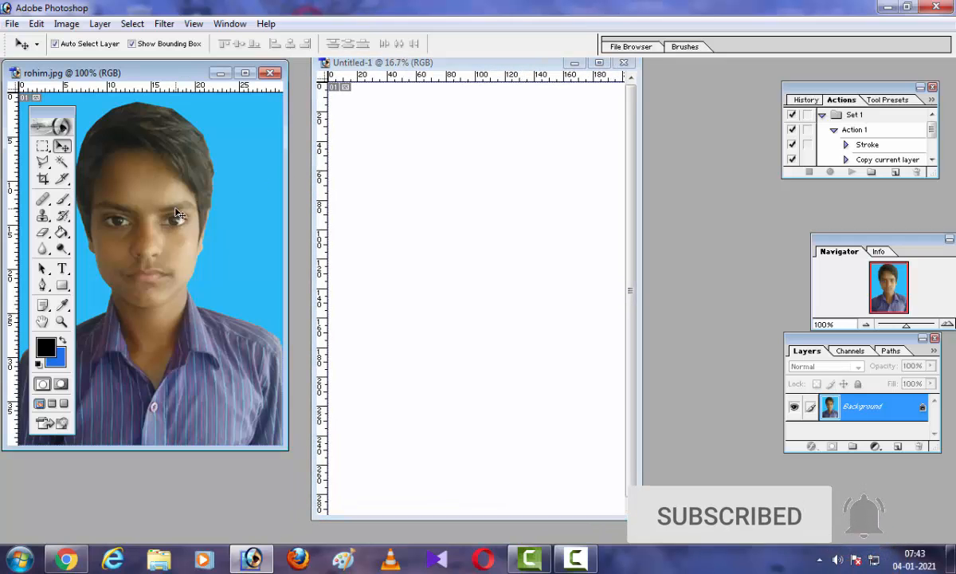
drag(137, 153, 365, 145)
click(600, 62)
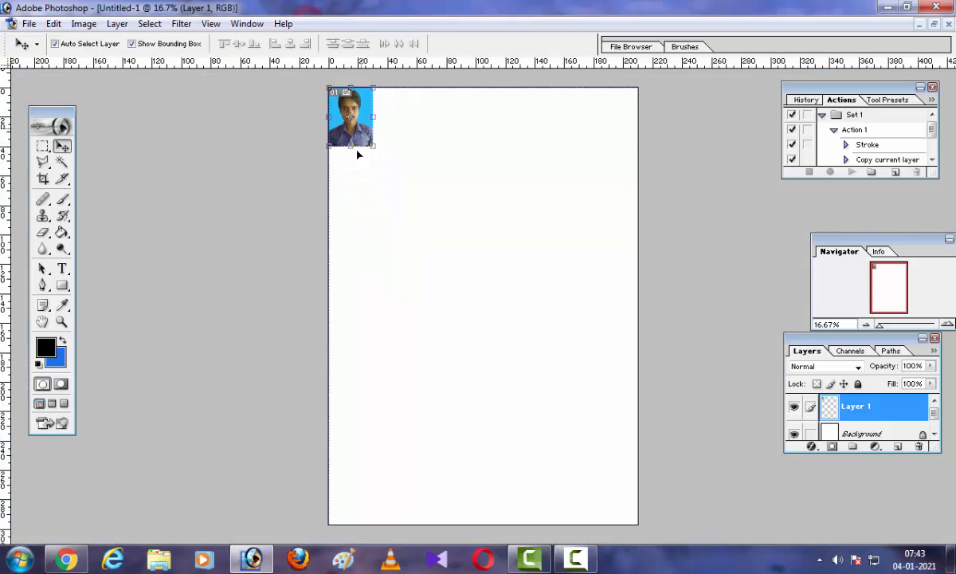
Step: Delete the existing action set Set 1
click(858, 117)
click(917, 172)
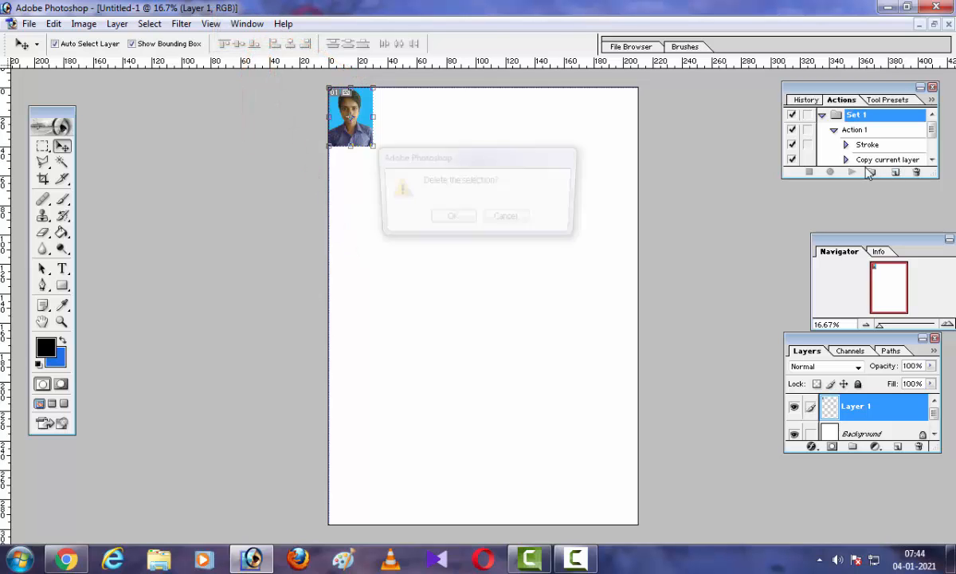
click(451, 220)
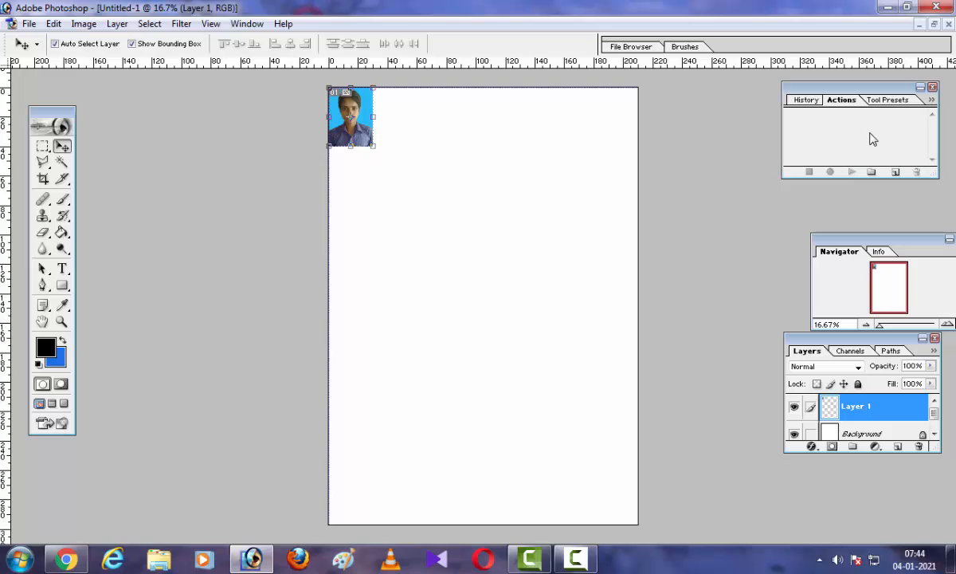
Step: Create a new action named Action 1 with function key F3 and start recording it
click(894, 173)
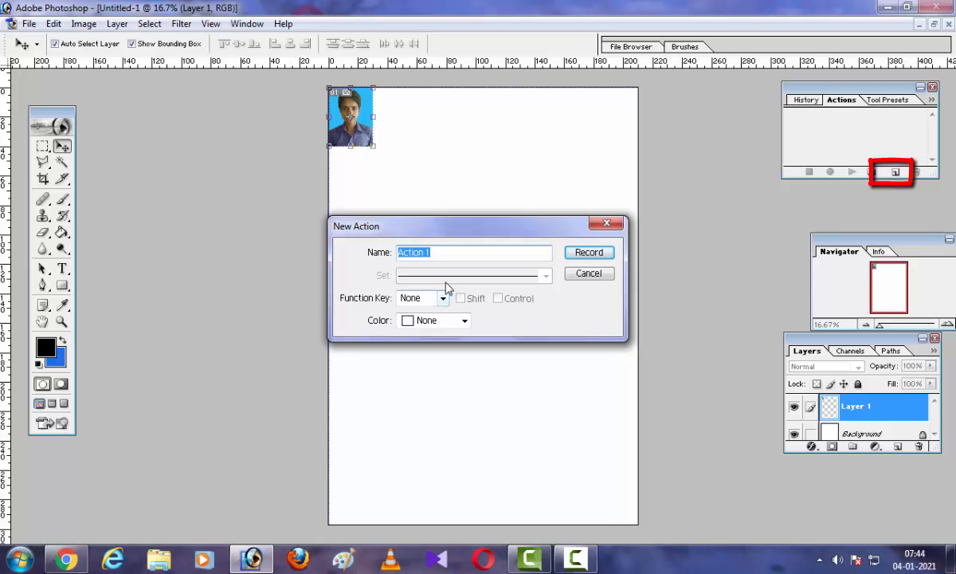
click(419, 252)
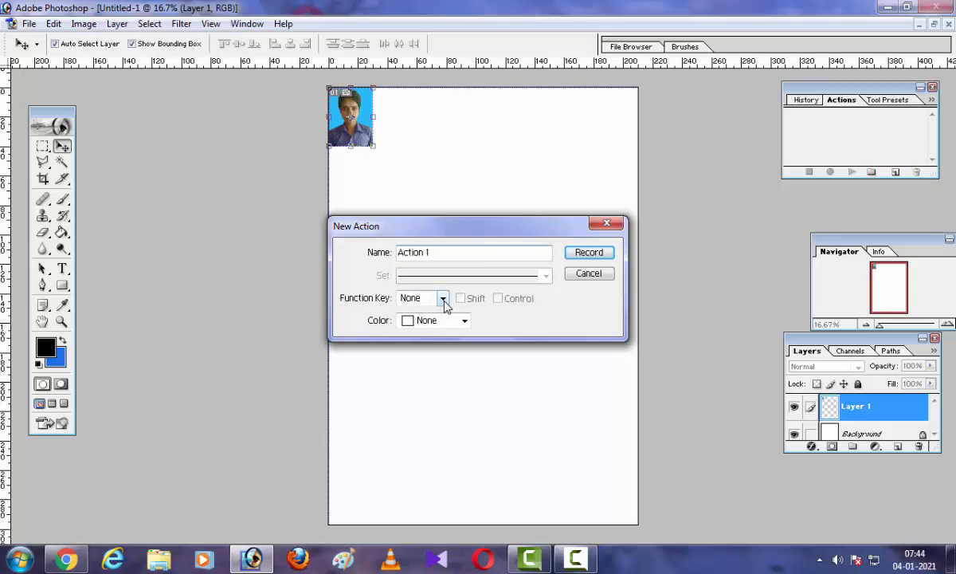
click(443, 300)
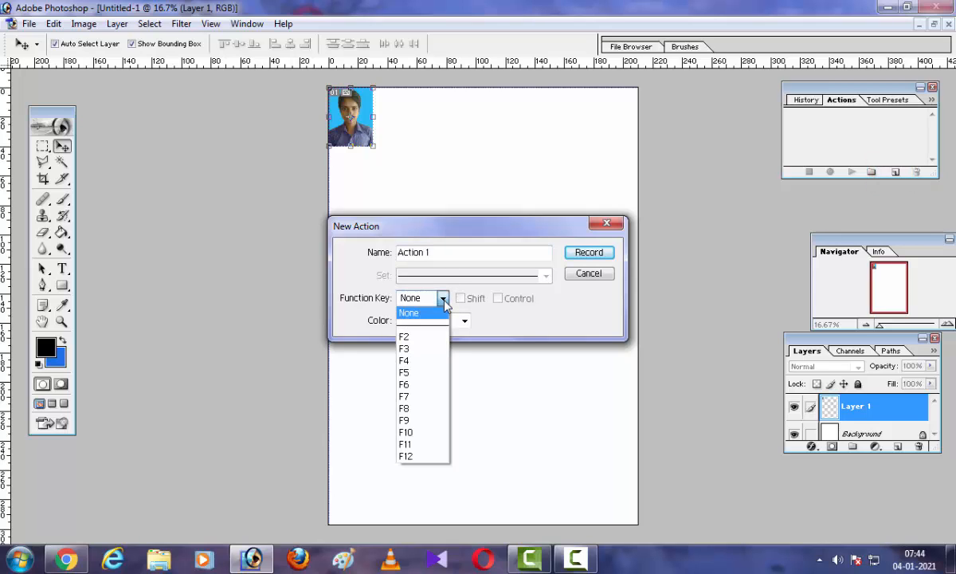
click(427, 351)
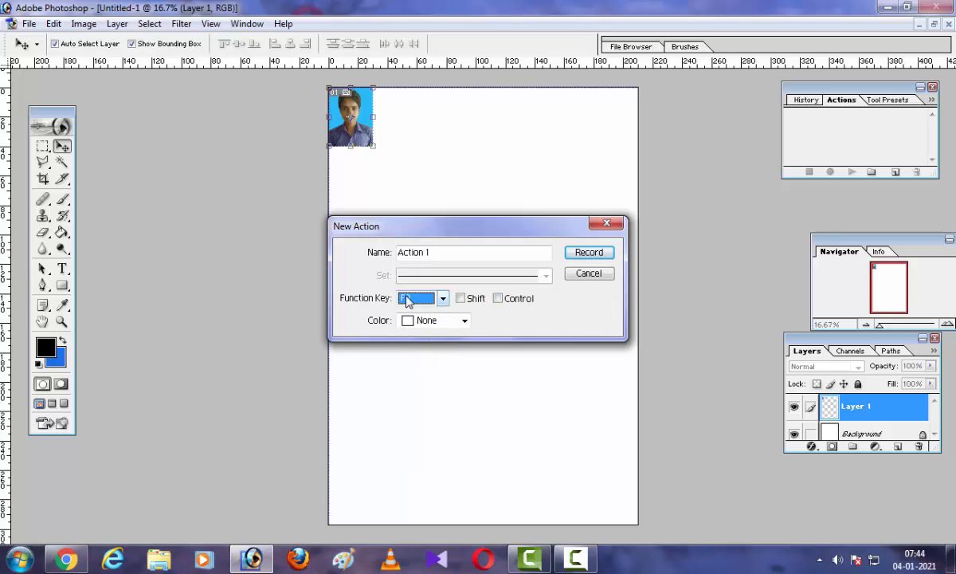
click(578, 255)
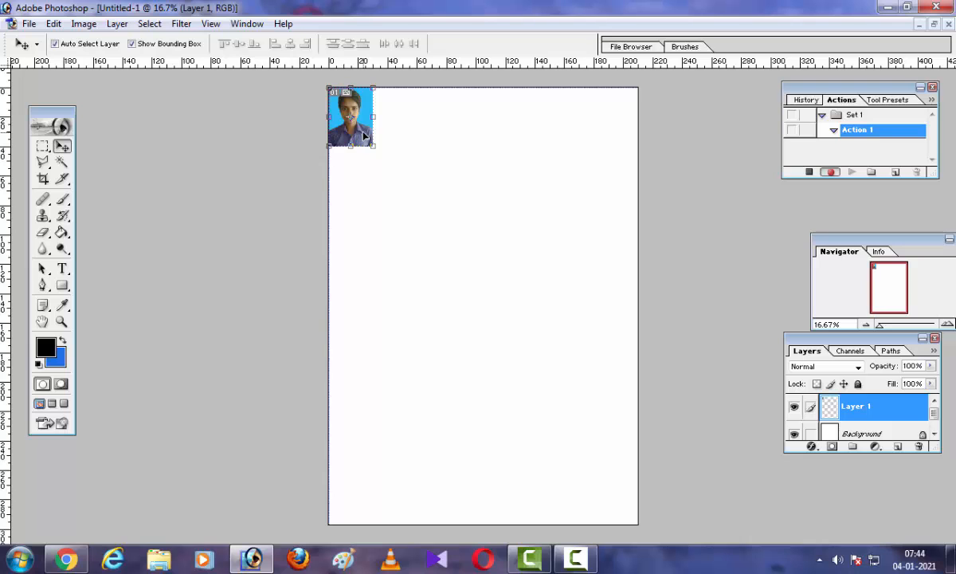
Step: Add a 5 px black stroke with Center location to the portrait layer
key(ctrl+plus)
key(ctrl+plus)
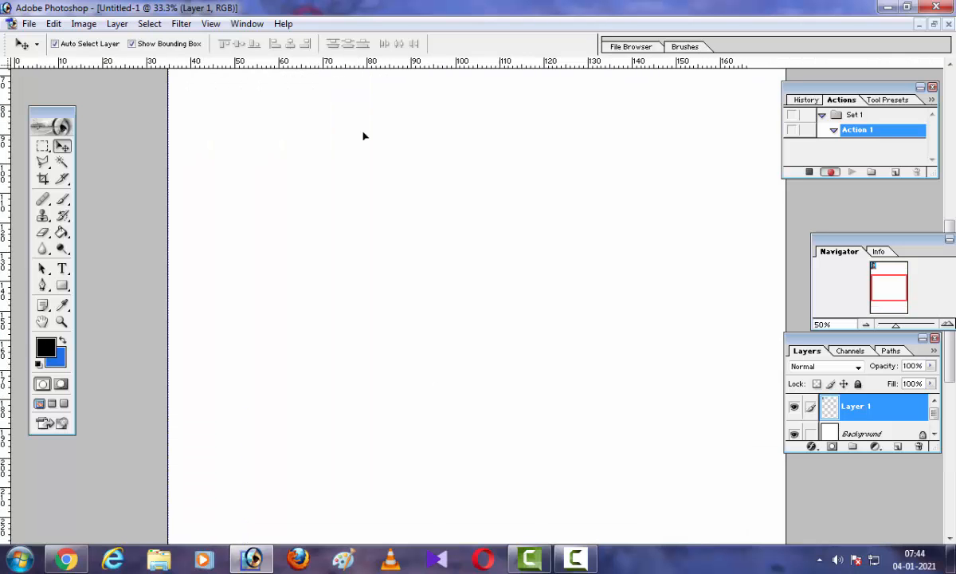
drag(358, 153, 352, 427)
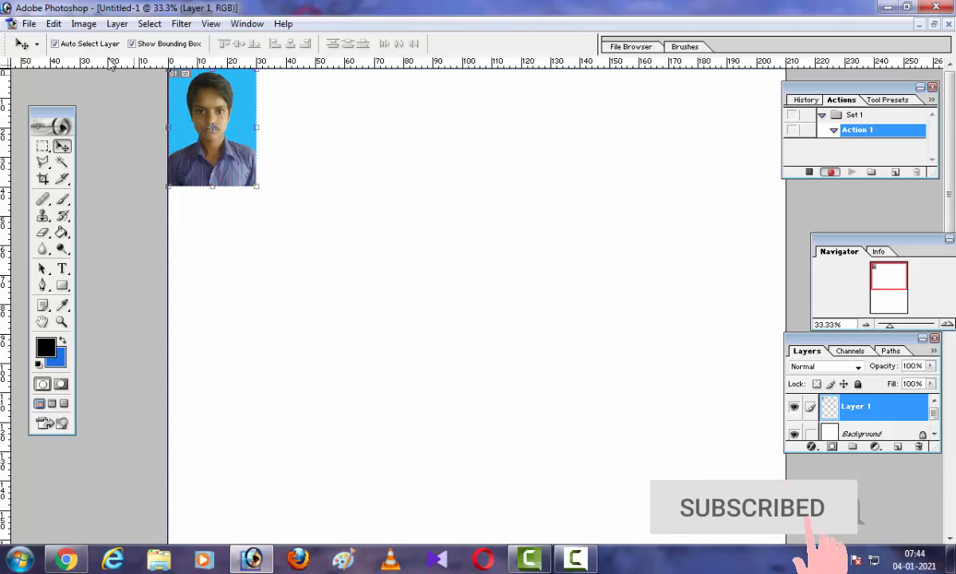
click(54, 24)
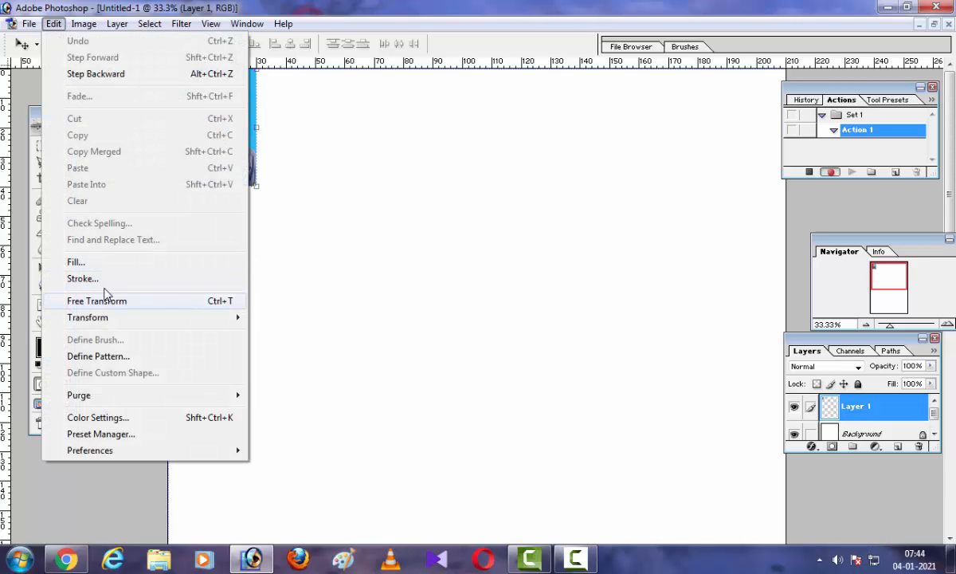
click(82, 279)
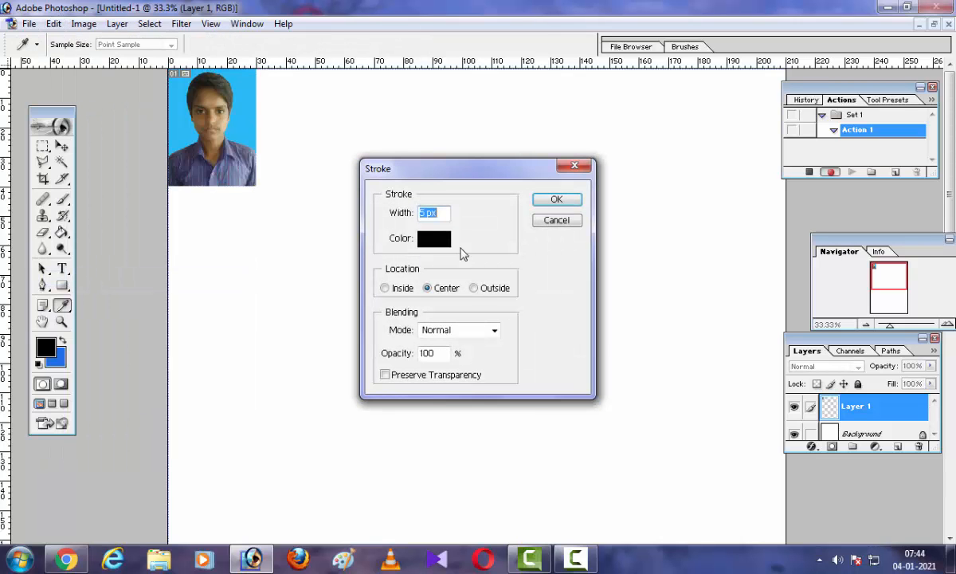
click(433, 241)
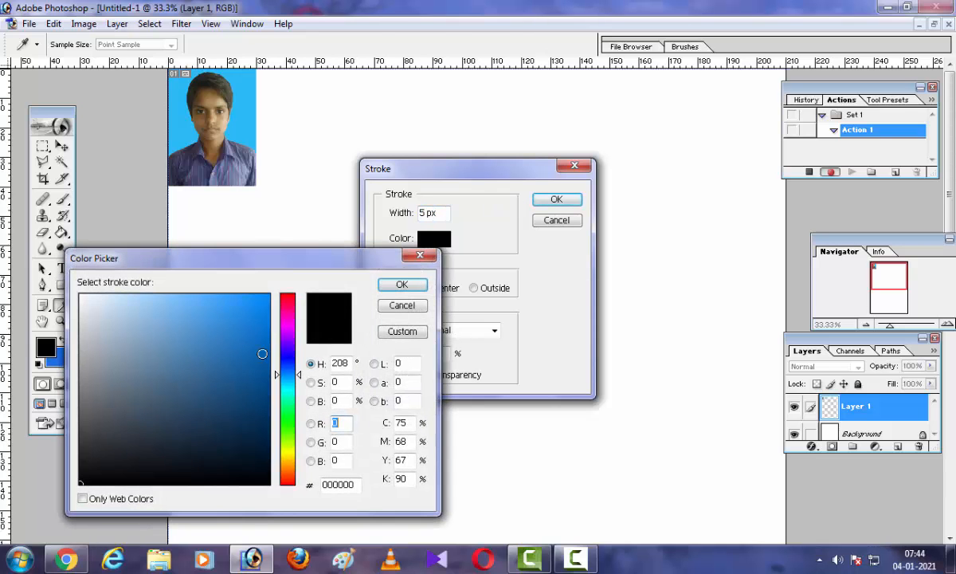
click(422, 256)
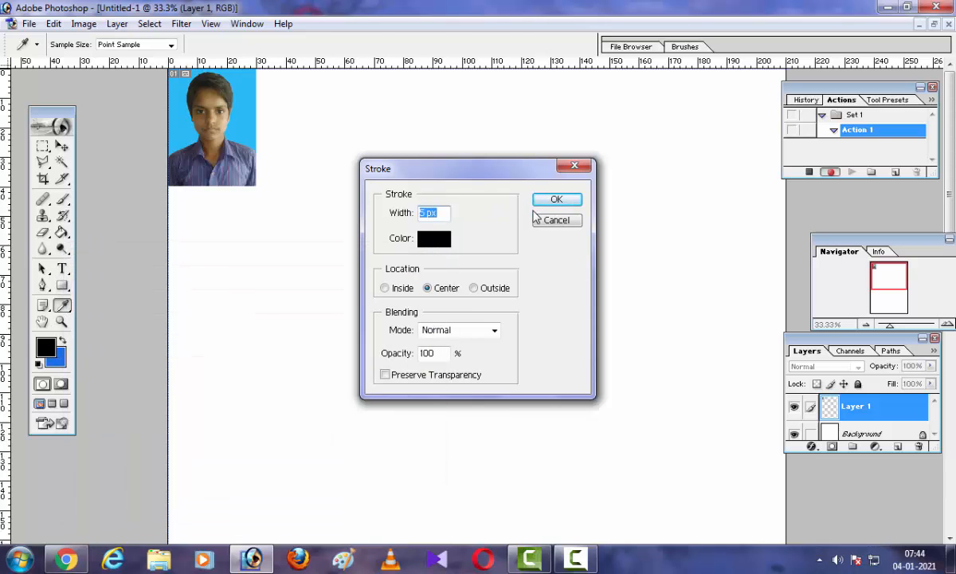
click(550, 200)
key(v)
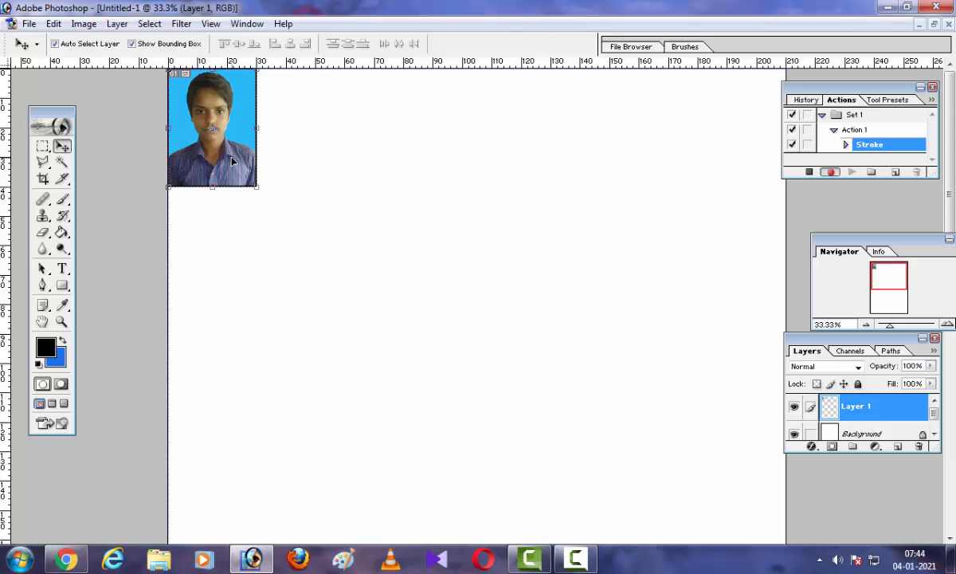
Step: Nudge the portrait slightly away from the page's left edge and duplicate it into a row of six along the top
key(Right)
key(Right)
key(Right)
key(Right)
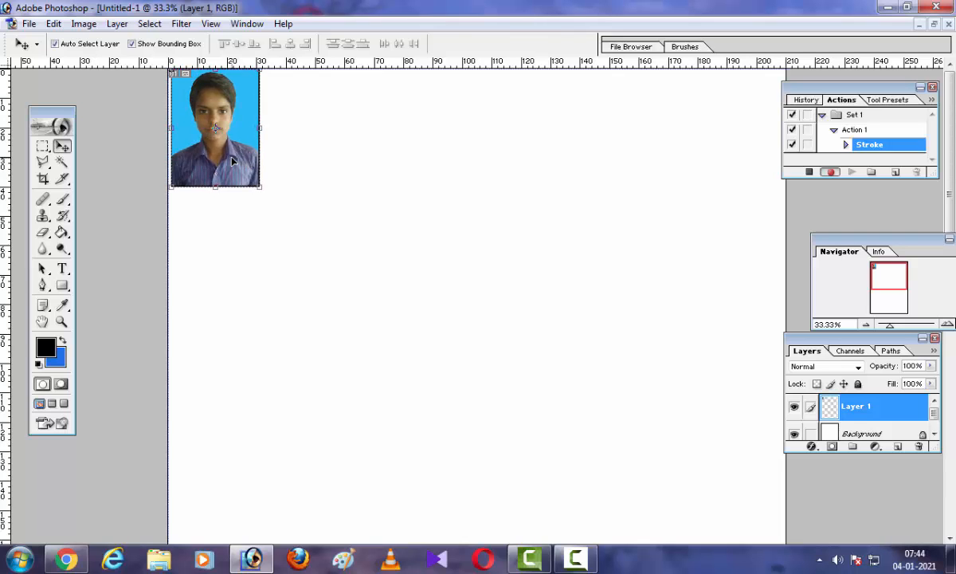
drag(230, 162, 697, 167)
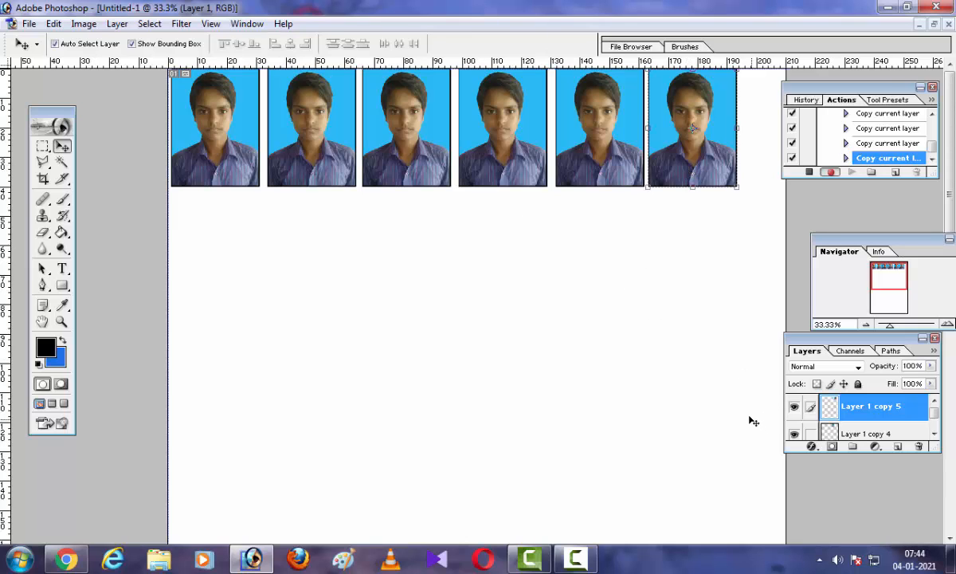
Step: Link all six portrait layers and merge the linked layers into one
click(810, 434)
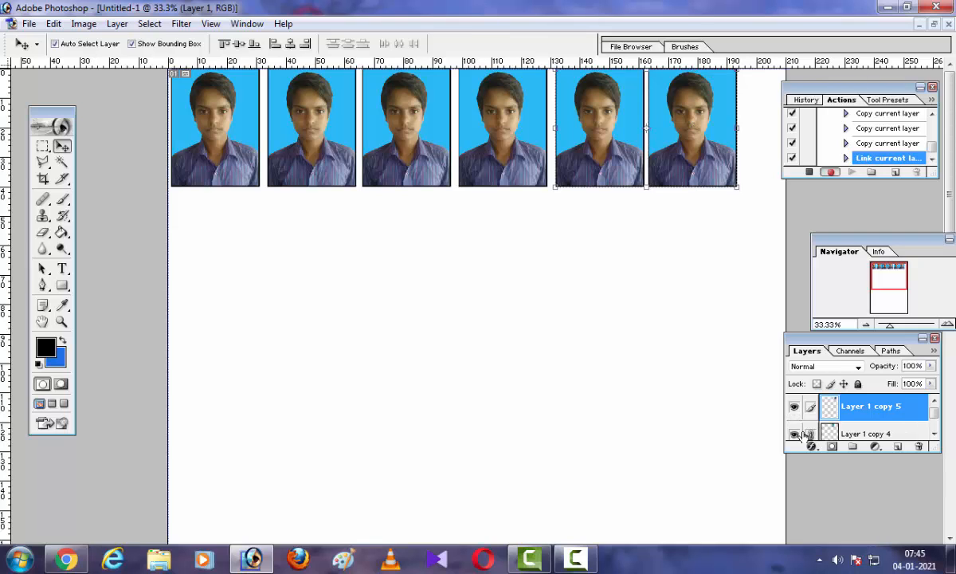
click(934, 434)
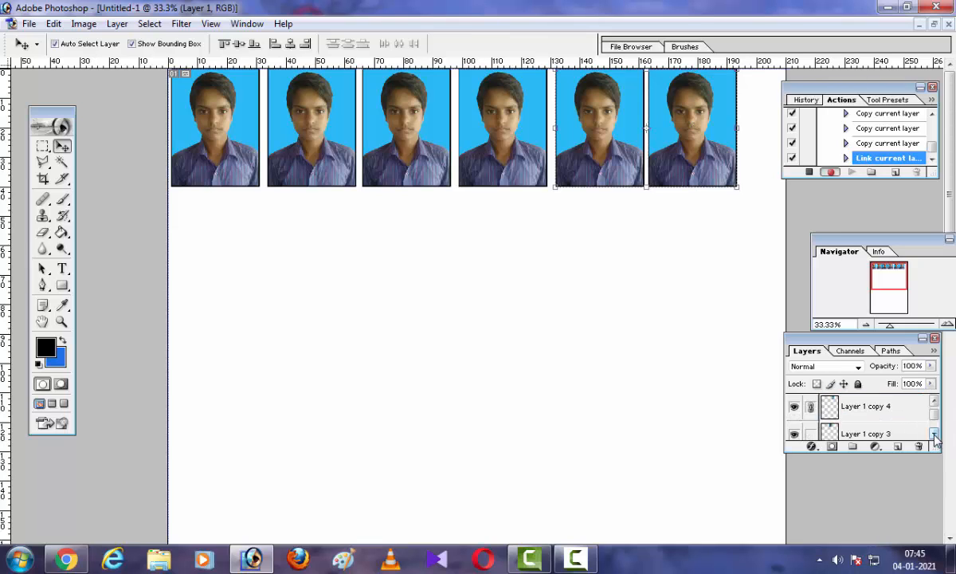
click(811, 433)
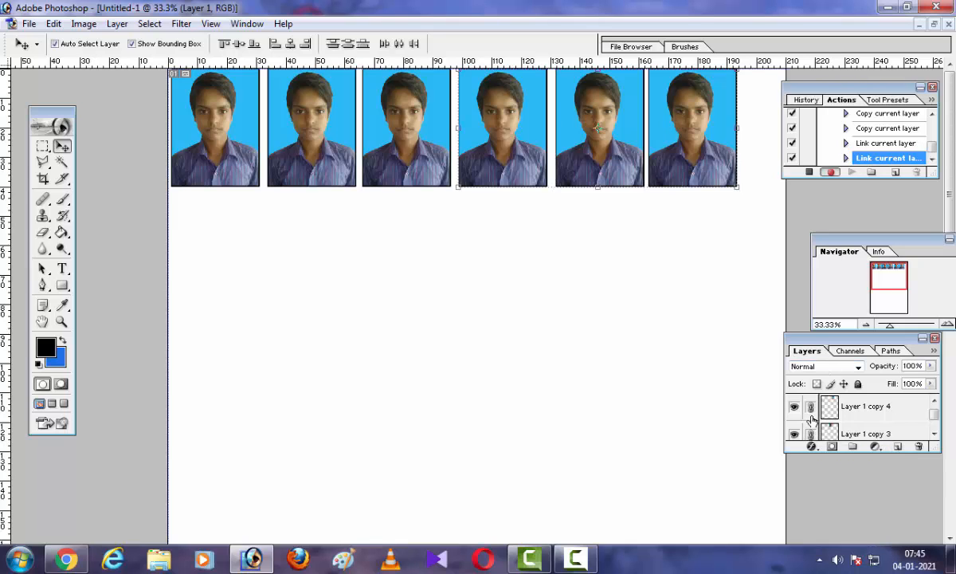
click(935, 433)
click(811, 434)
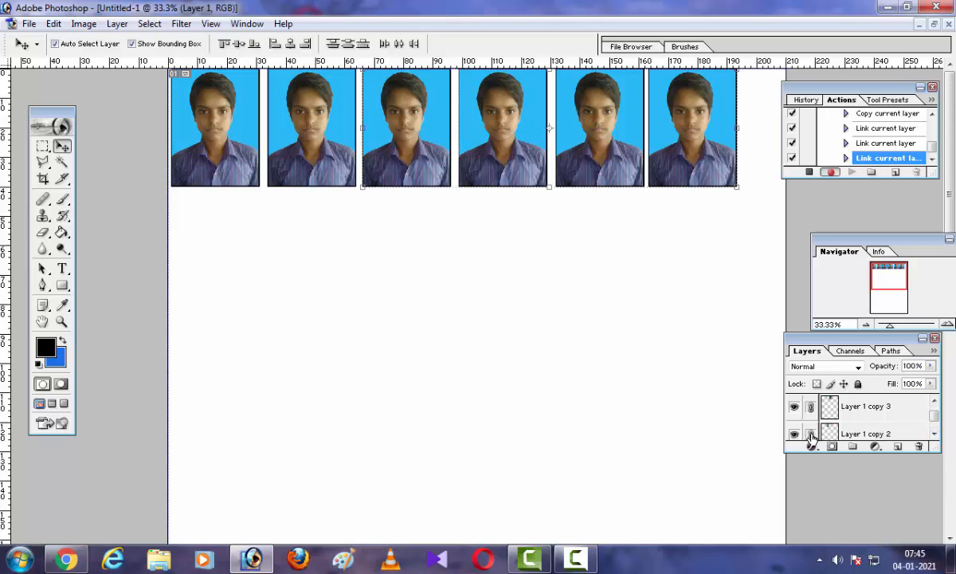
click(934, 433)
click(810, 434)
click(935, 433)
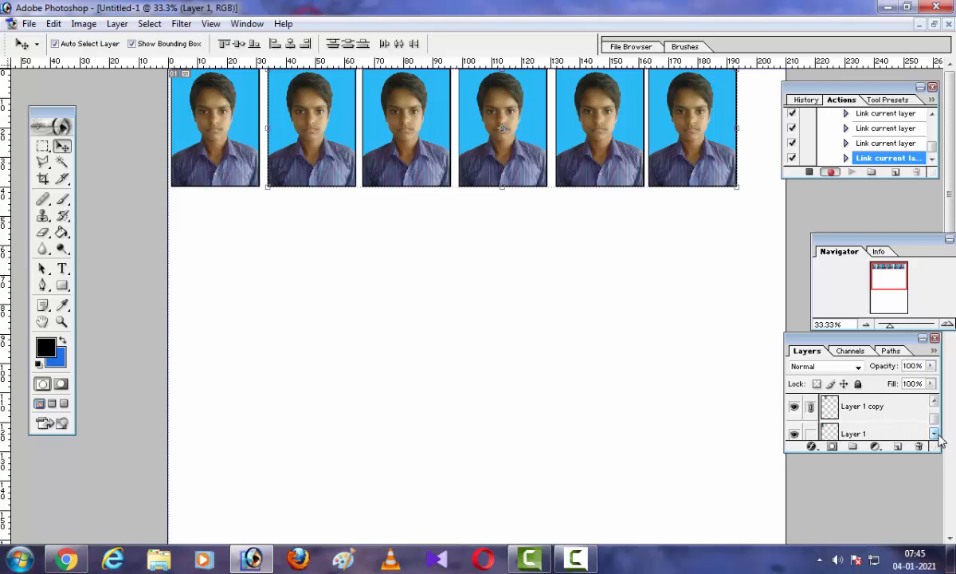
click(810, 434)
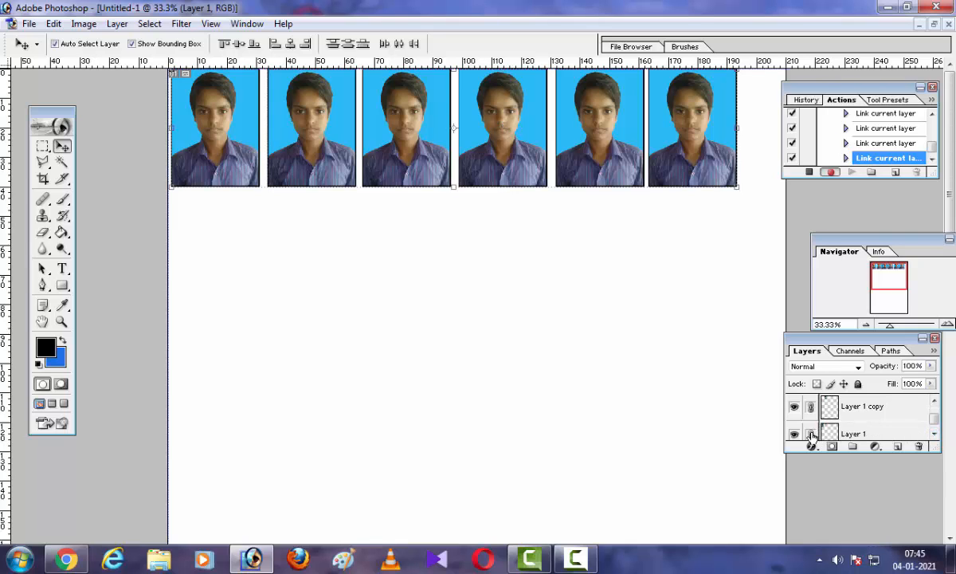
click(935, 434)
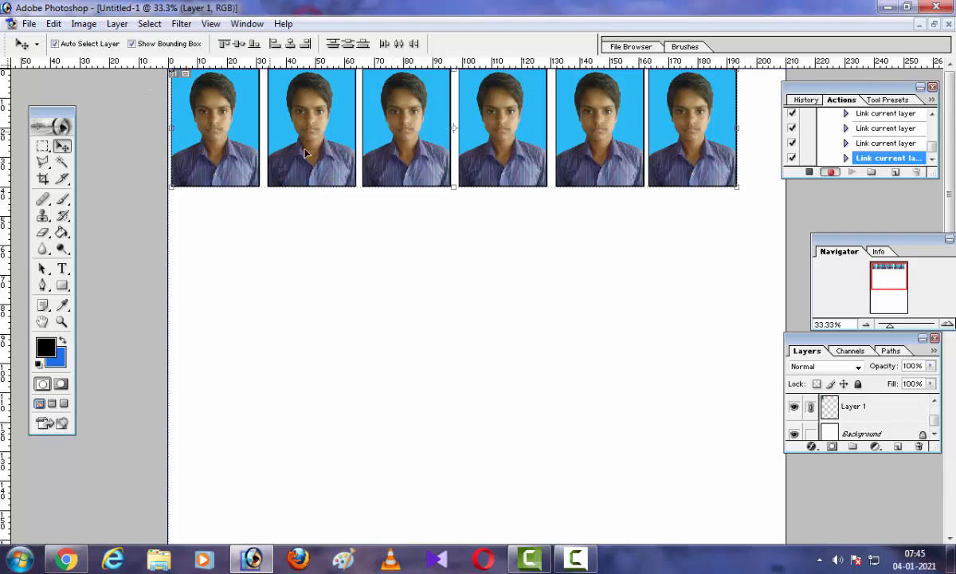
click(118, 24)
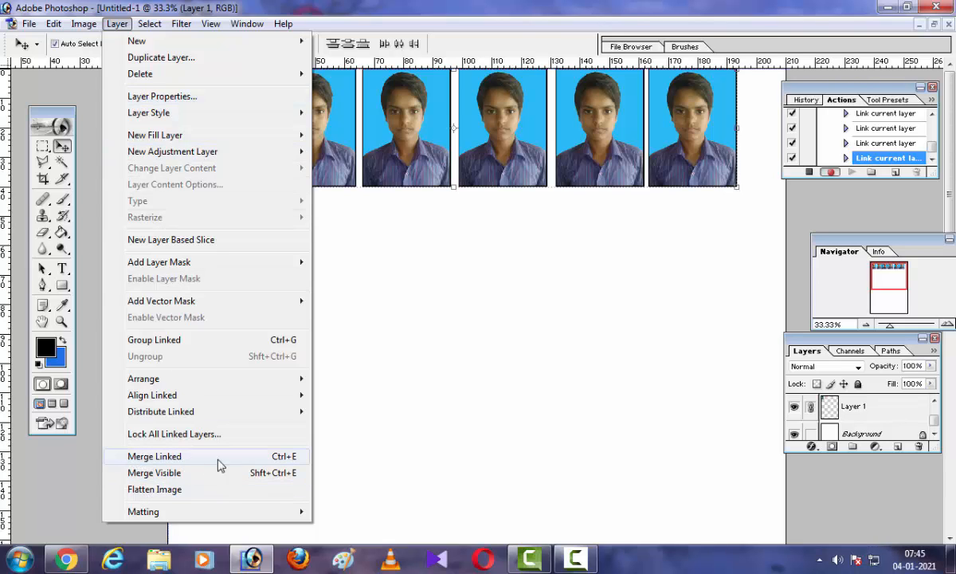
click(167, 459)
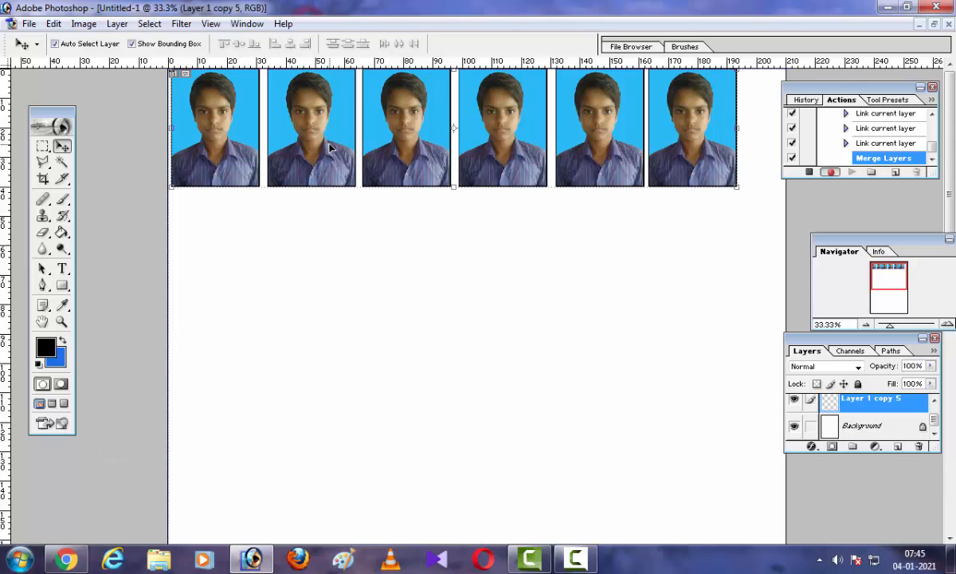
Step: Duplicate the merged row of six portraits downward into a second and third row, nudging the third right to align with those above
drag(336, 160, 335, 268)
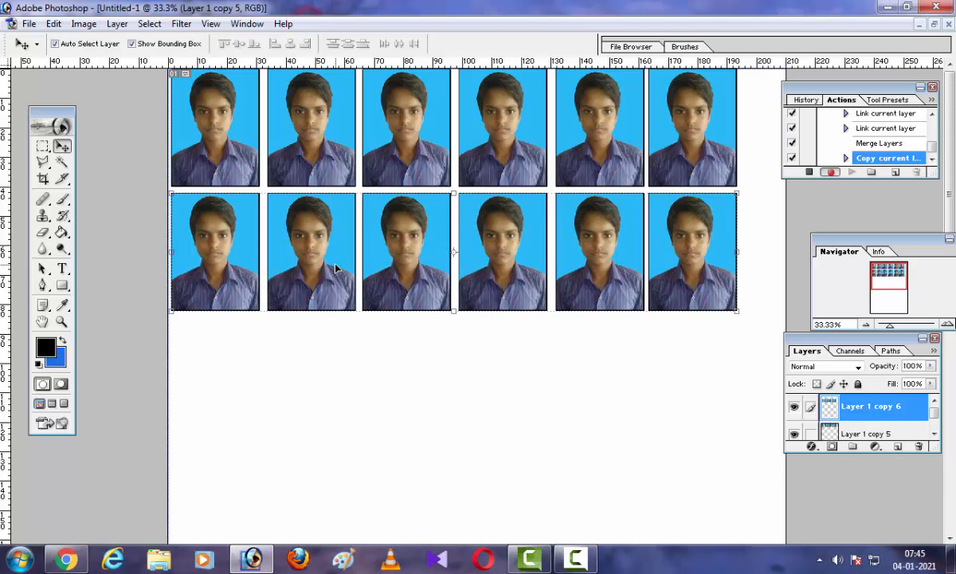
drag(339, 263, 331, 386)
key(Right)
key(Right)
key(Right)
key(Right)
key(Right)
key(Right)
key(Right)
key(Right)
key(Right)
key(Right)
key(Right)
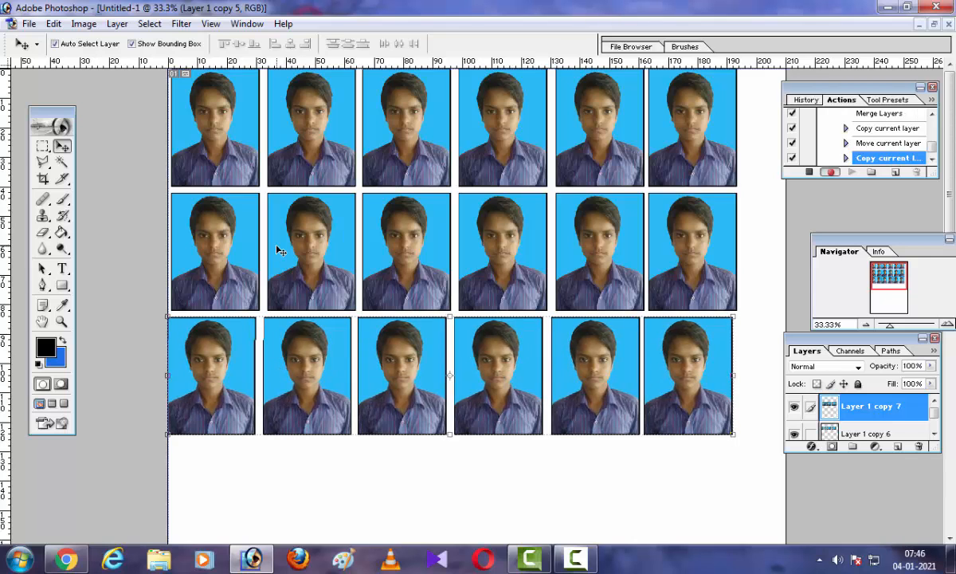
key(Right)
key(Right)
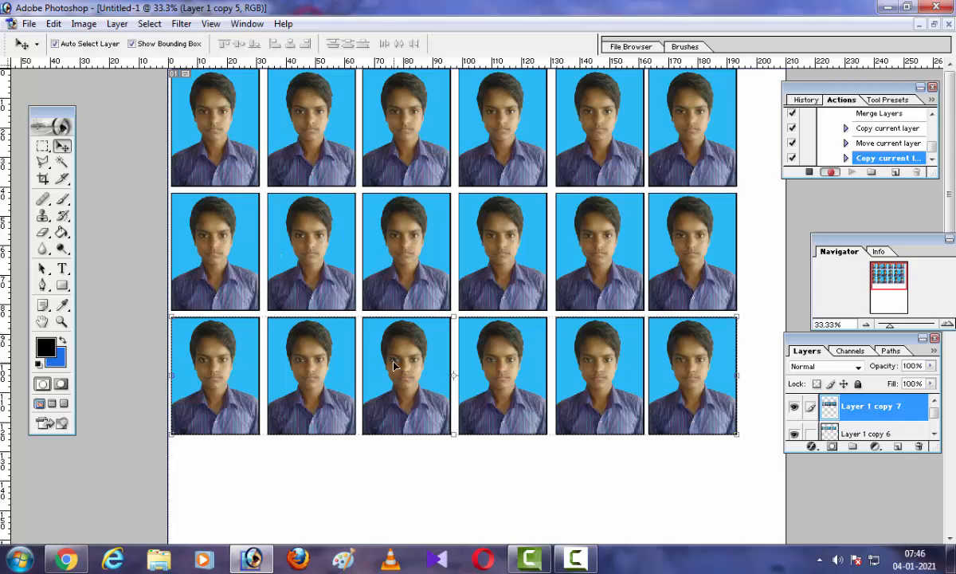
Step: Duplicate the third portrait row into a fourth row below it and nudge it right into alignment
drag(396, 365, 396, 488)
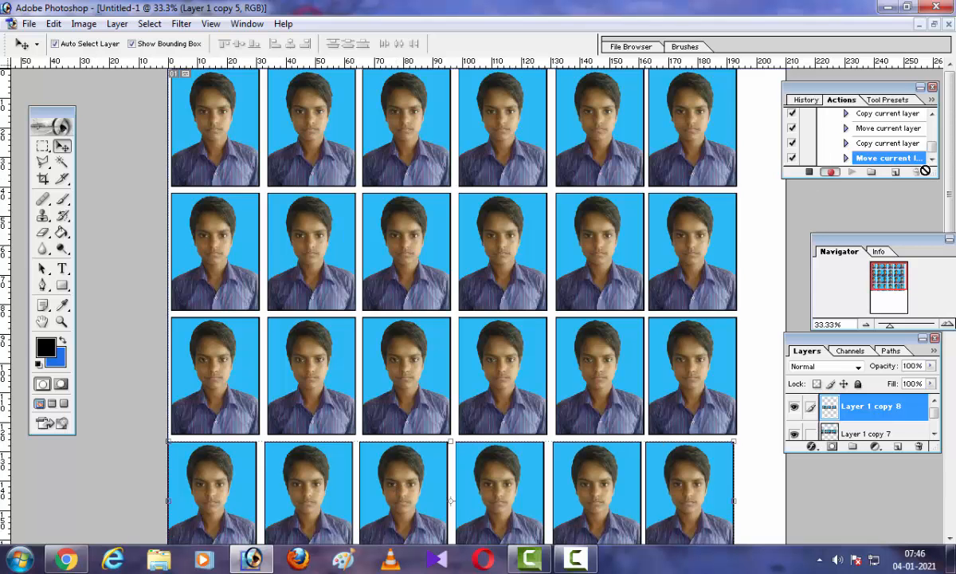
drag(949, 183, 931, 324)
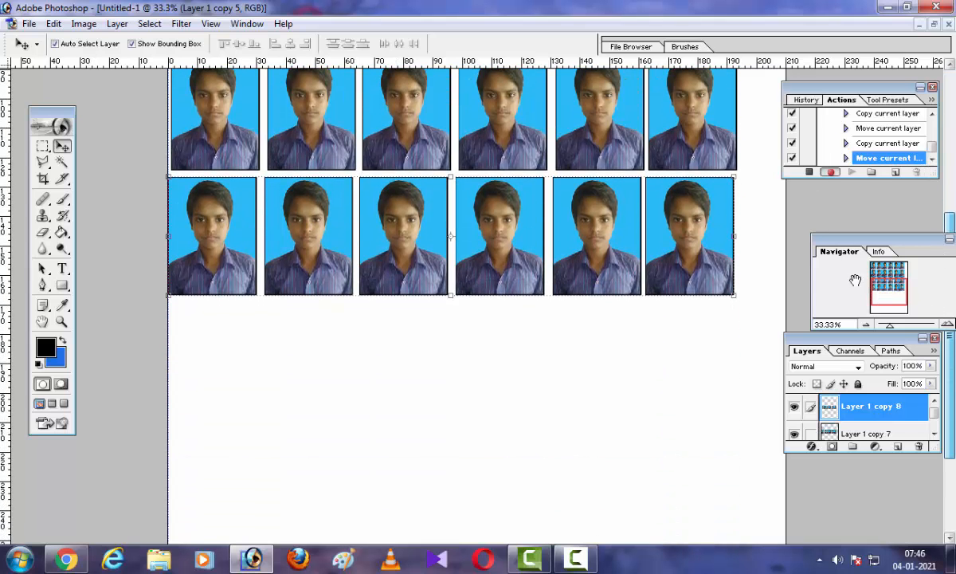
drag(613, 235, 613, 234)
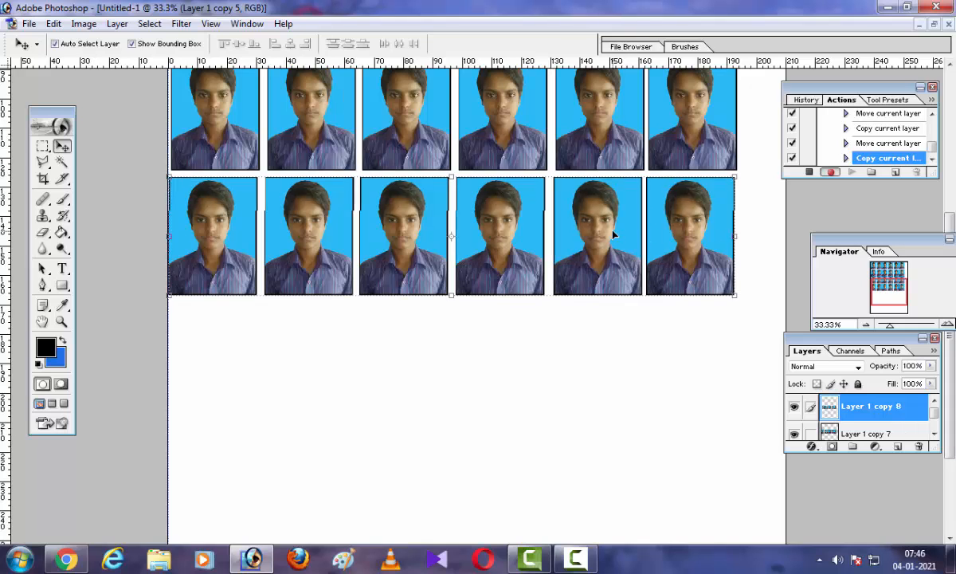
key(Right)
key(Right)
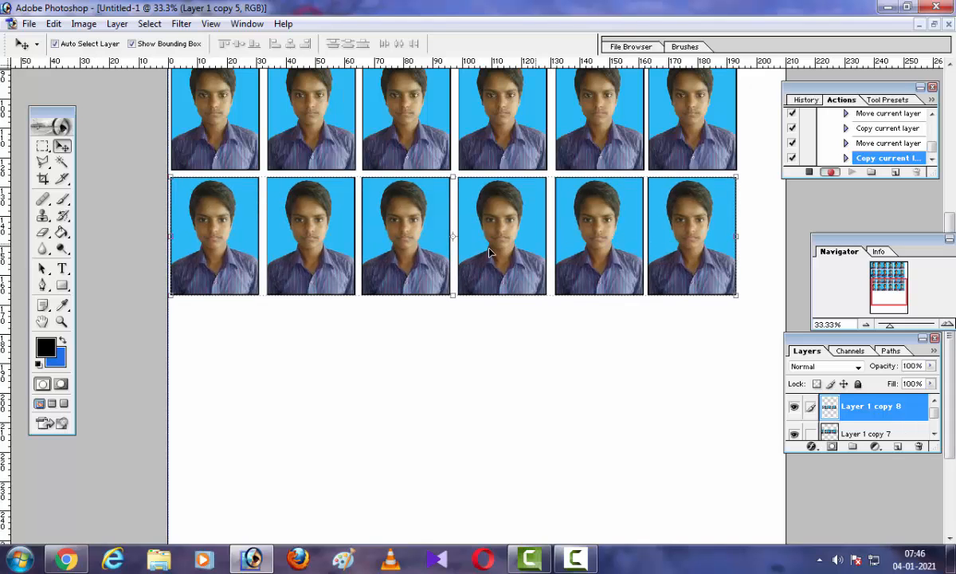
Step: Duplicate the portrait row into a fifth and sixth row, nudging the sixth right and slightly up to match the spacing
drag(491, 261, 495, 369)
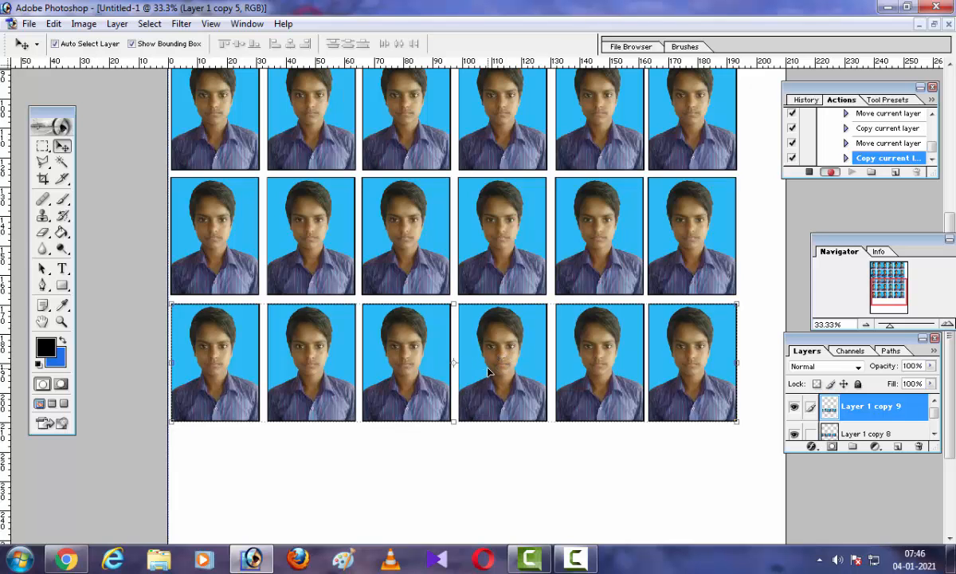
drag(488, 372, 478, 499)
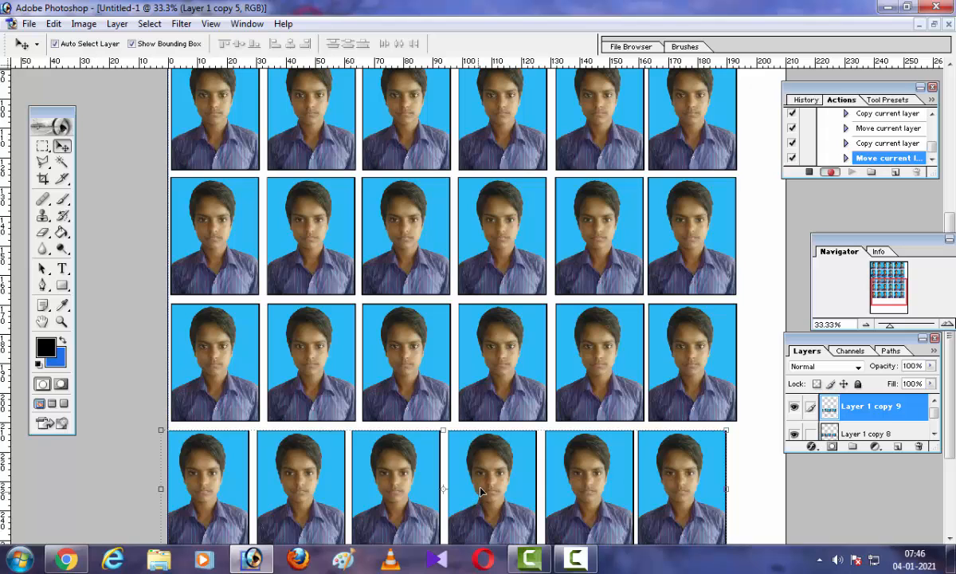
key(Right)
key(Right)
key(Right)
key(Right)
key(Right)
key(Right)
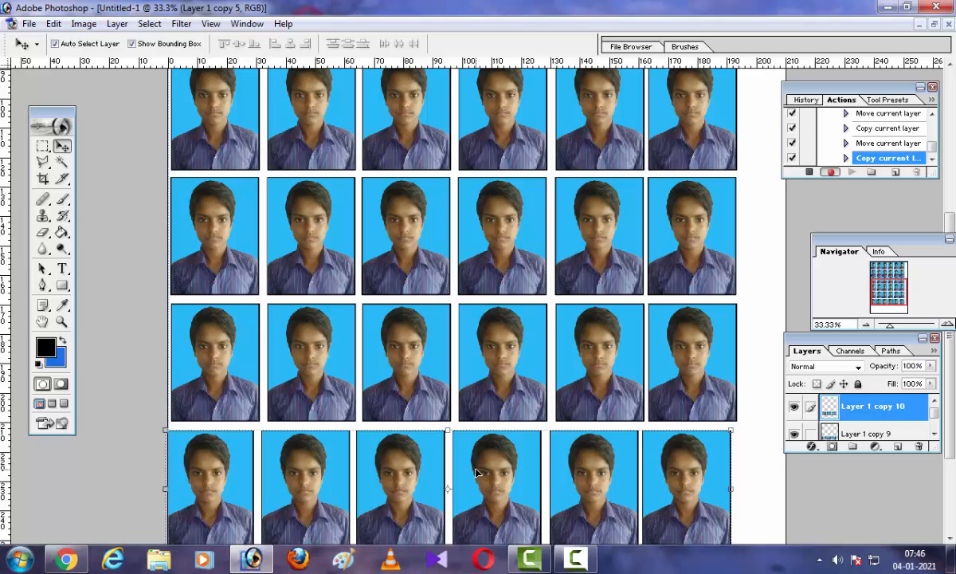
key(Right)
key(Right)
key(Right)
key(Up)
key(Up)
key(Up)
key(Right)
key(Right)
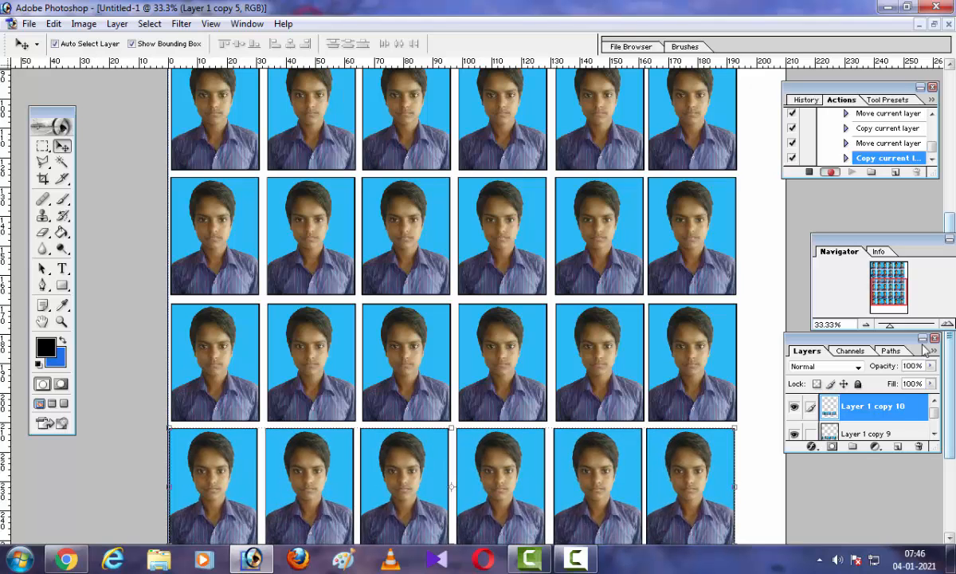
Step: Duplicate the sixth portrait row into a seventh row at the page's lower end and nudge it right into alignment
scroll(937, 494, down, 3)
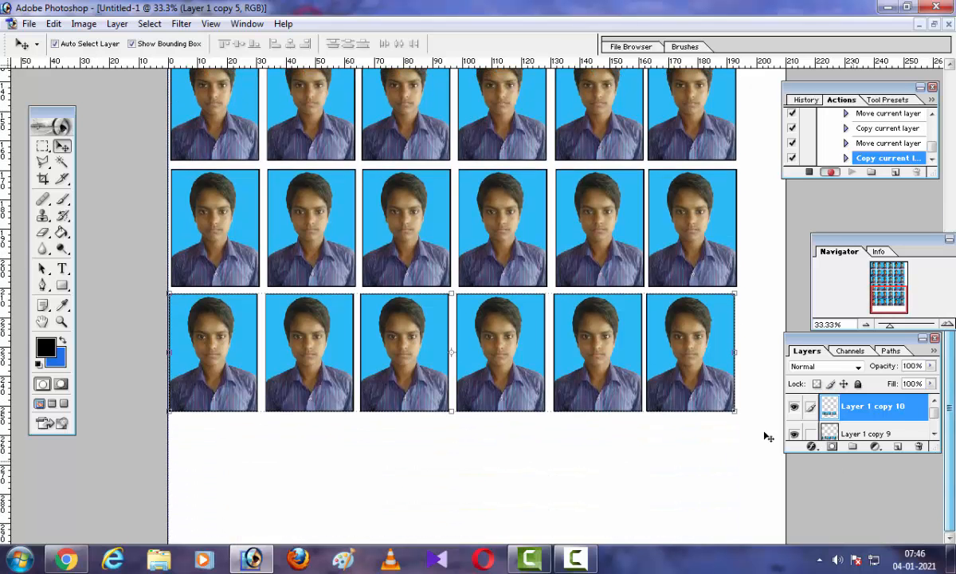
drag(676, 374, 678, 496)
key(Right)
key(Right)
key(Right)
key(Right)
key(Right)
key(Right)
key(Right)
key(Right)
key(Right)
key(Right)
key(Right)
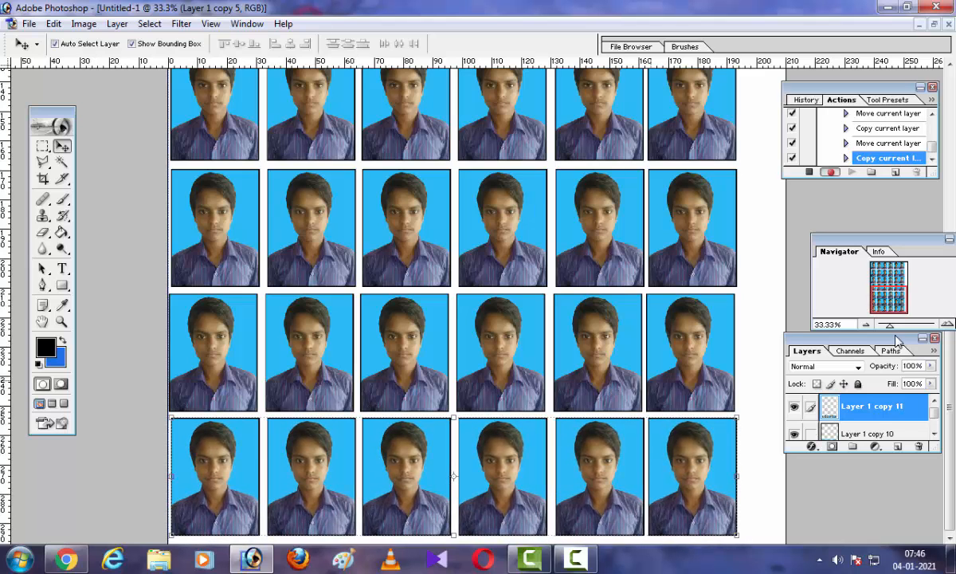
Step: Show the whole page and stop recording Action 1
key(ctrl+minus)
key(ctrl+minus)
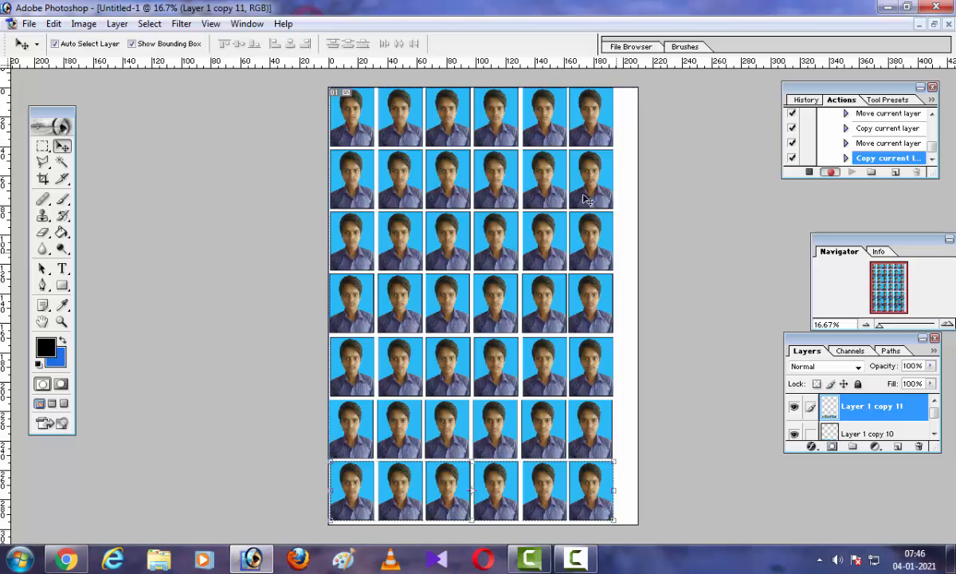
click(806, 173)
click(806, 172)
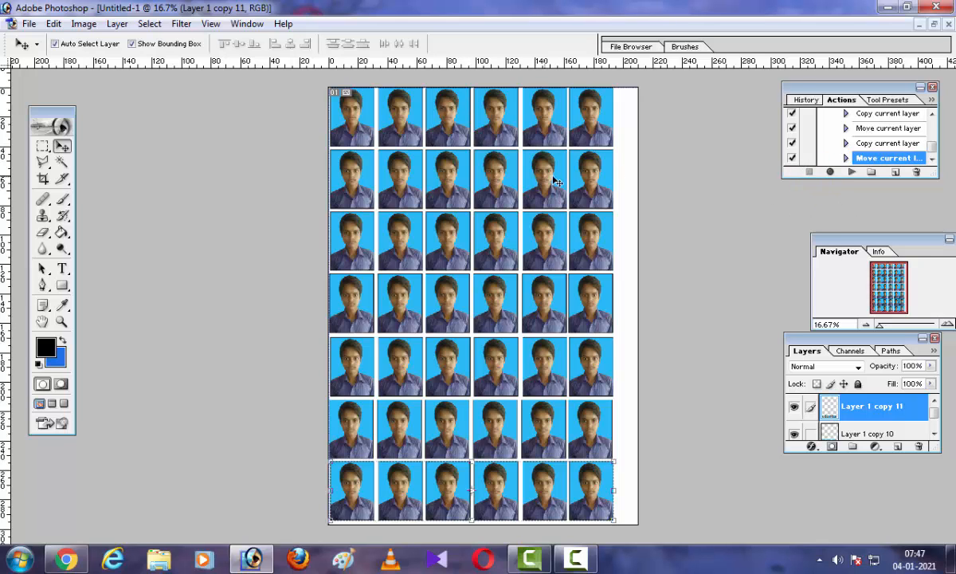
Step: Close the untitled document without saving its changes and restart Photoshop
click(948, 26)
click(489, 216)
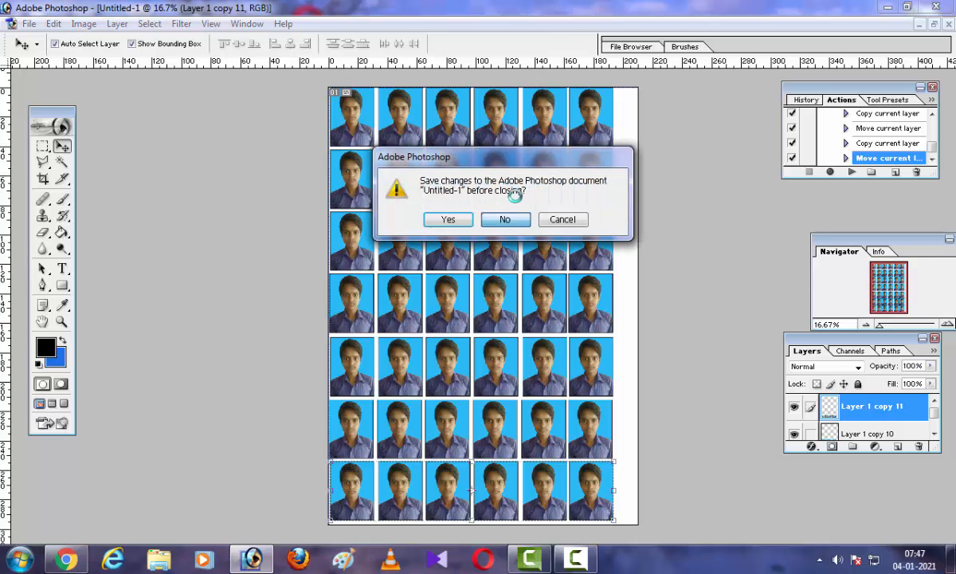
click(947, 9)
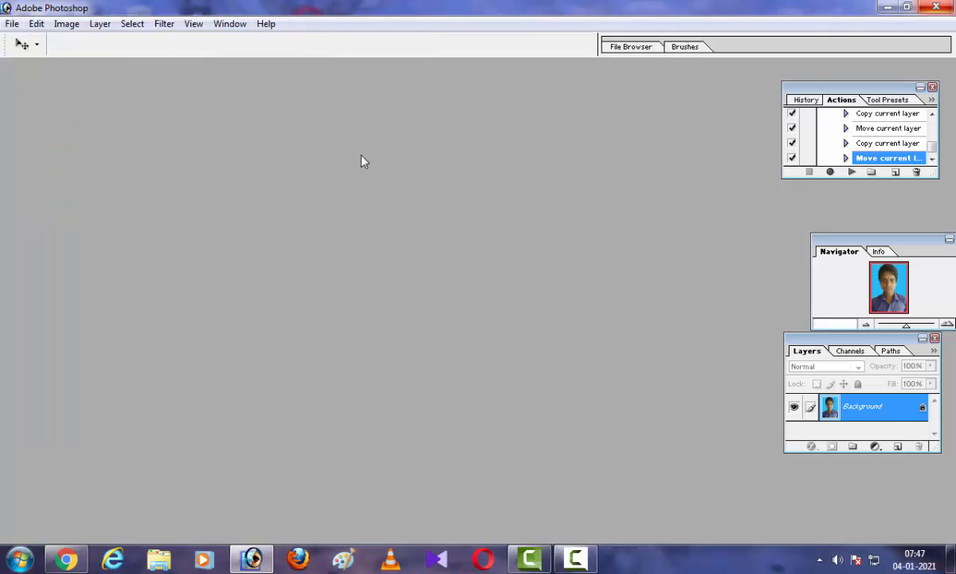
click(250, 559)
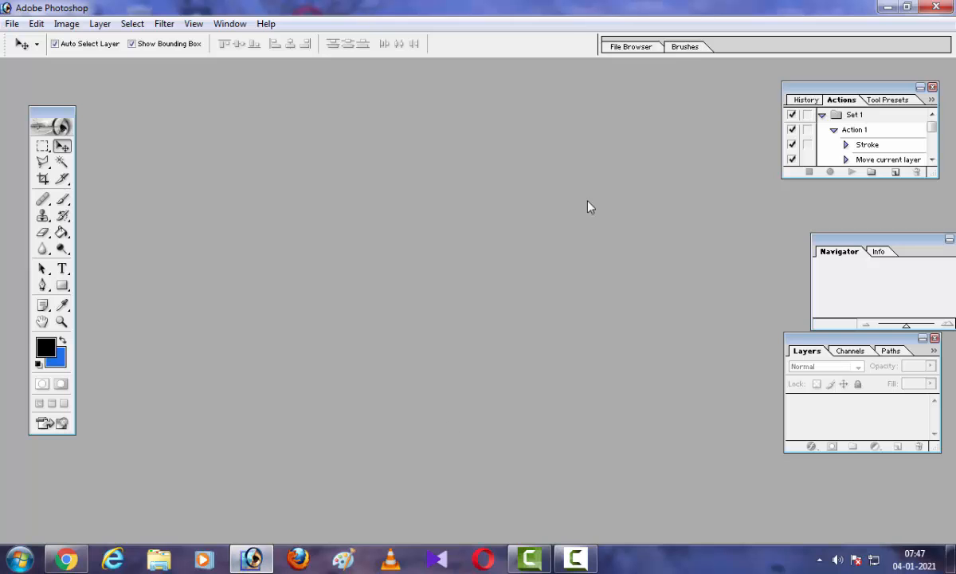
Step: Open the passport photo from the desktop in Photoshop
click(889, 7)
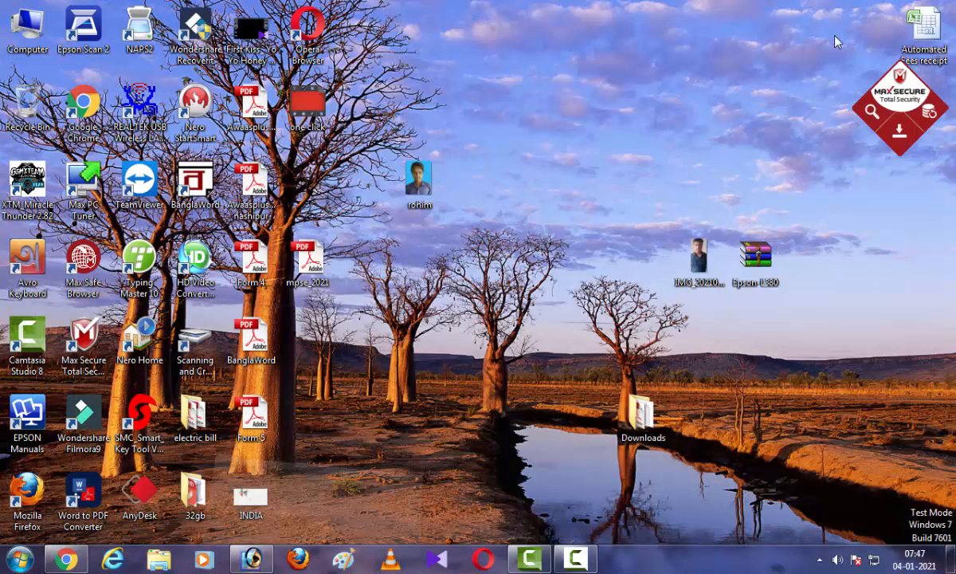
click(417, 187)
drag(416, 181, 278, 269)
Step: Create a new A4 document at 300 pixels/inch in RGB Color with white contents
click(12, 23)
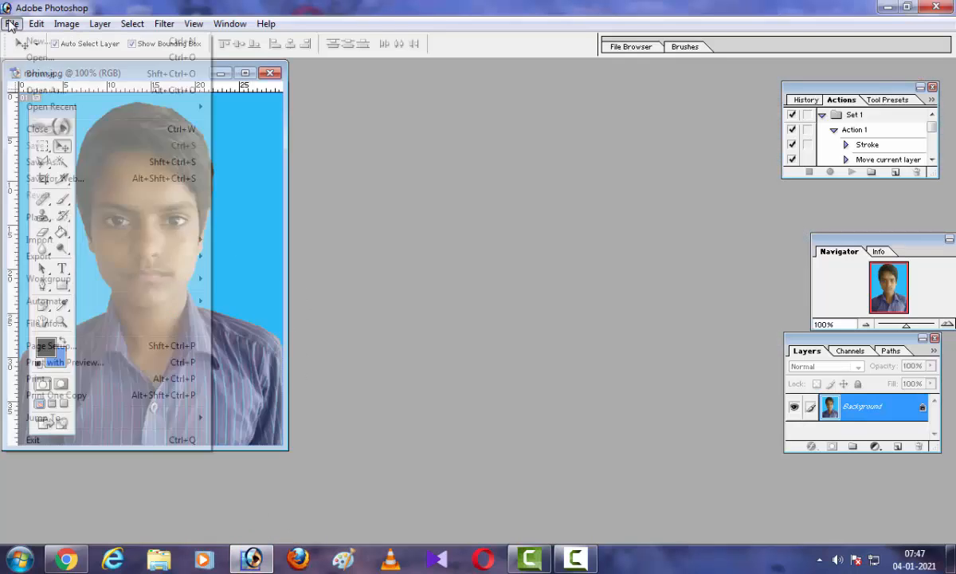
click(48, 44)
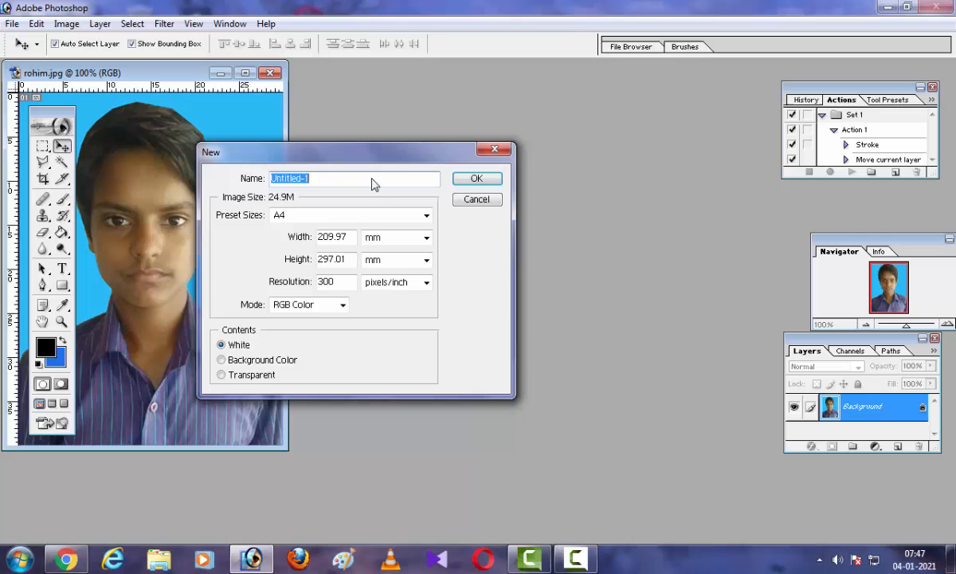
click(470, 181)
Step: Copy the portrait into the upper-left corner of the maximized A4 page and run the recorded Action 1 on it
drag(140, 69, 443, 75)
drag(193, 231, 368, 139)
click(591, 76)
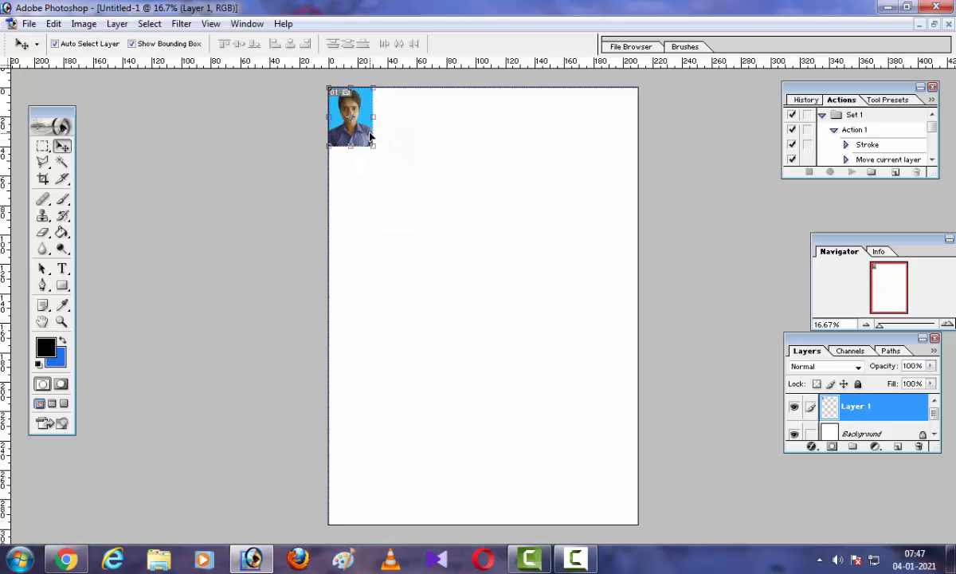
key(F2)
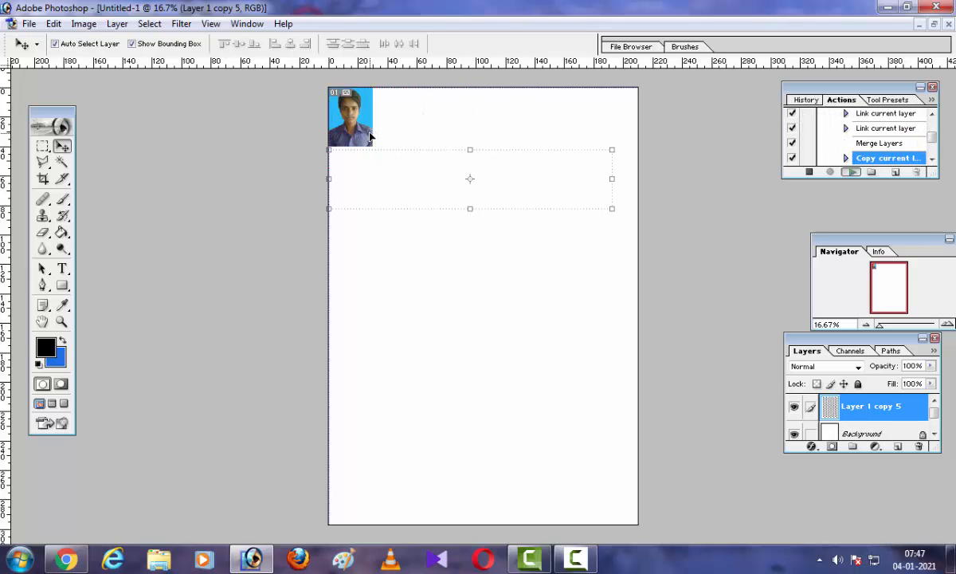